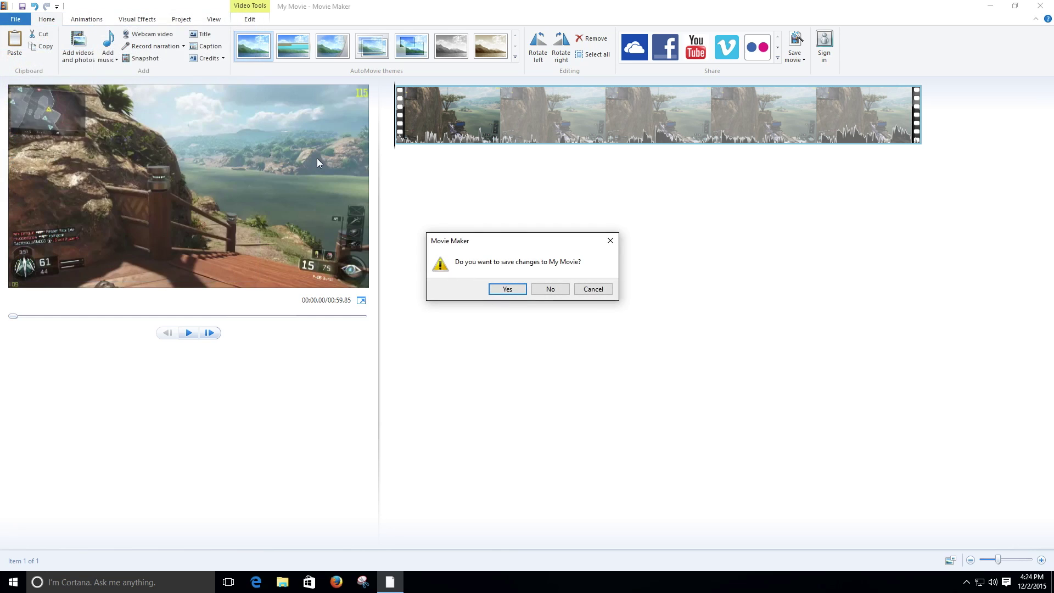
# Start a new project and add the 17.56.01.24 Black Ops 3 DVR clip to the storyboard
pyautogui.click(547, 289)
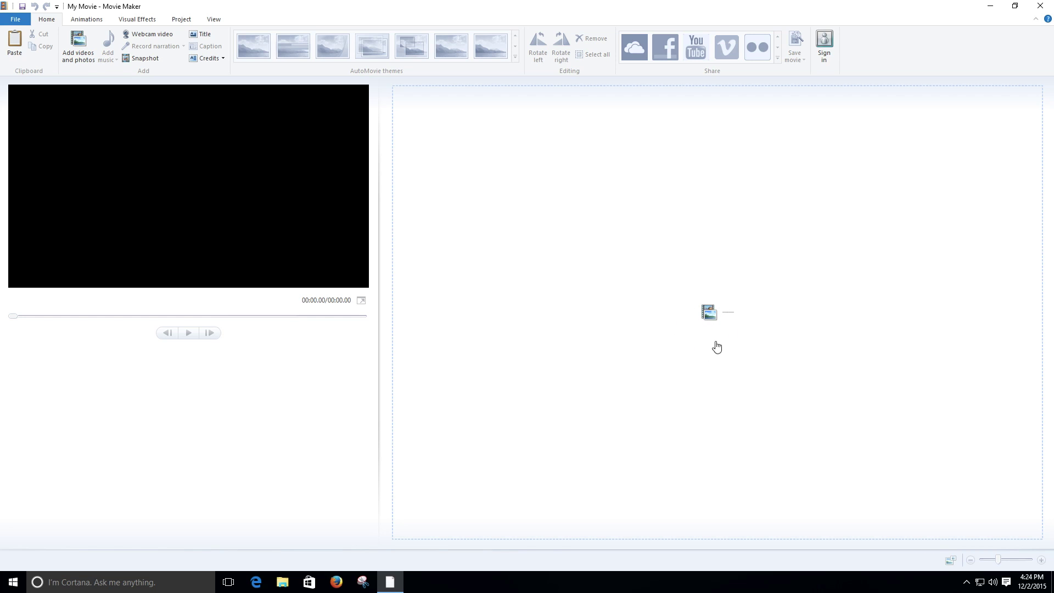
pyautogui.click(706, 321)
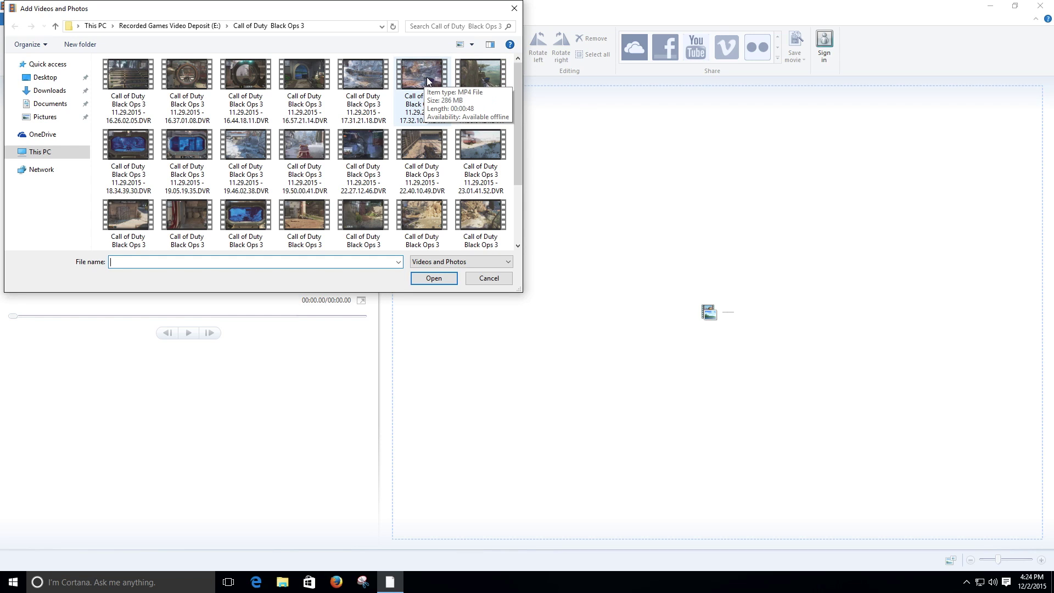
pyautogui.click(467, 71)
pyautogui.click(433, 277)
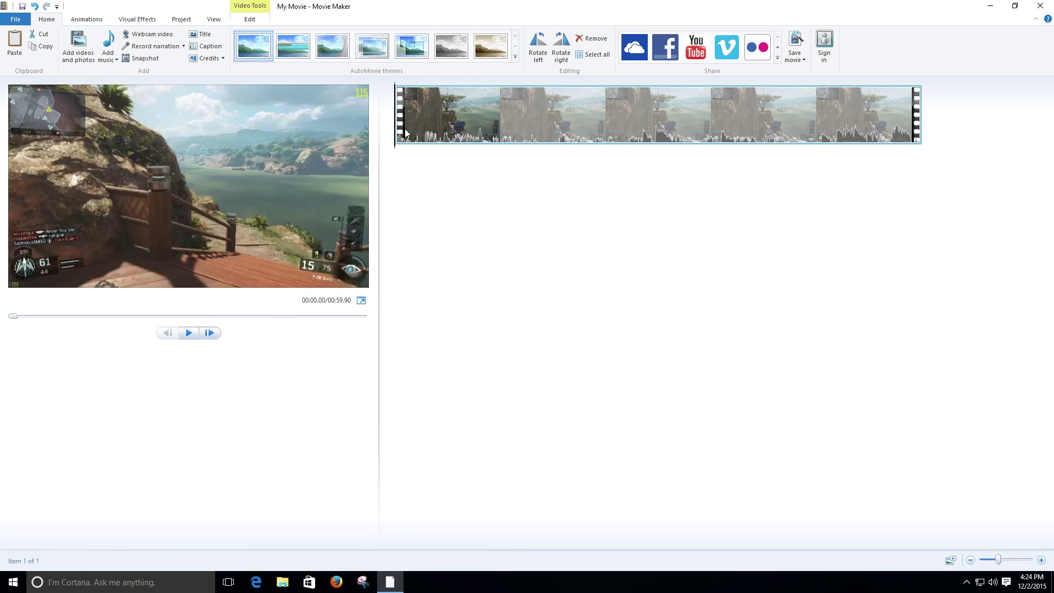
# Scrub through the clip, then scroll the Save movie presets down to Create custom setting
pyautogui.moveTo(397, 122); pyautogui.dragTo(374, 125)
pyautogui.click(10, 22)
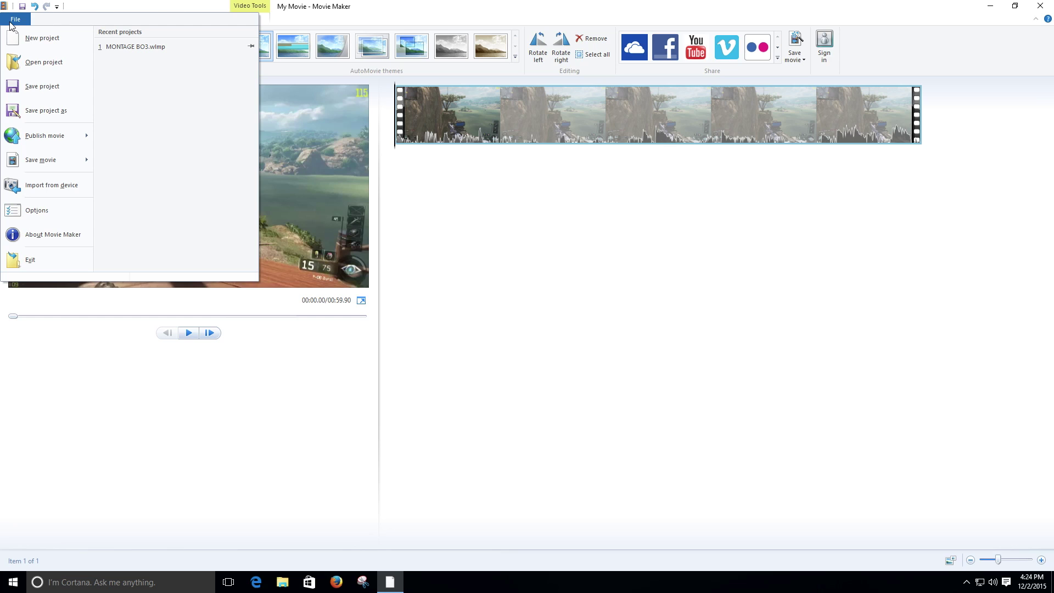
pyautogui.moveTo(42, 165)
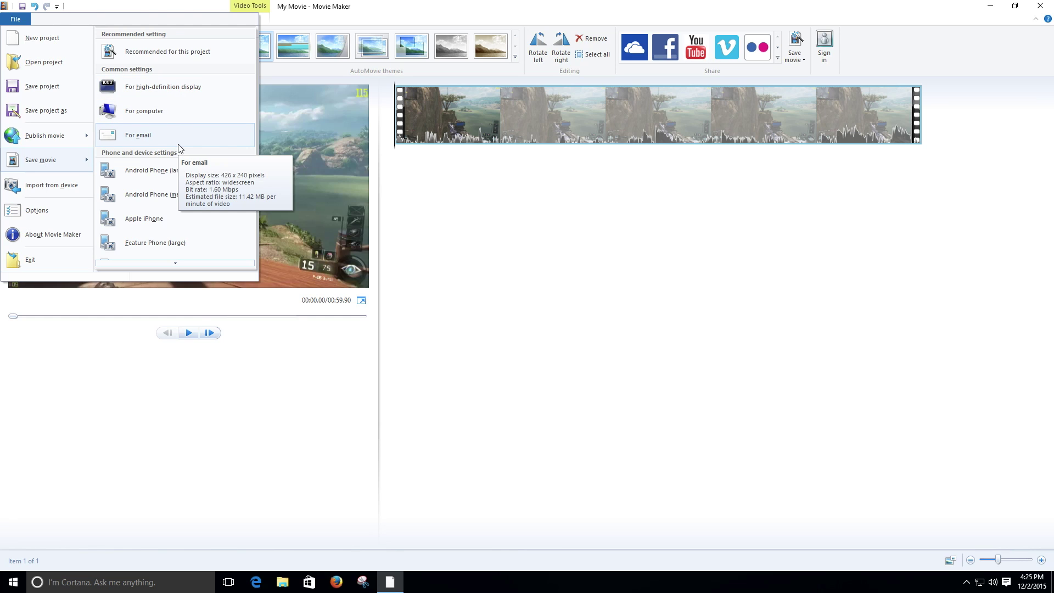
pyautogui.scroll(-5, 179, 149)
pyautogui.scroll(-5, 179, 148)
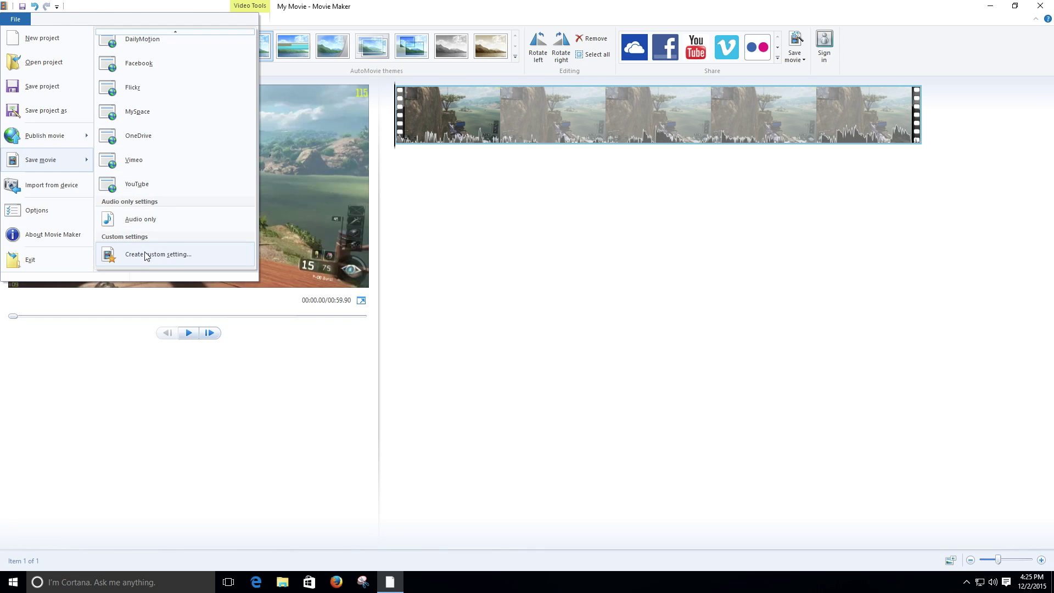
# Name the custom setting '60fps render' and set its size to 1920×1080
pyautogui.click(169, 258)
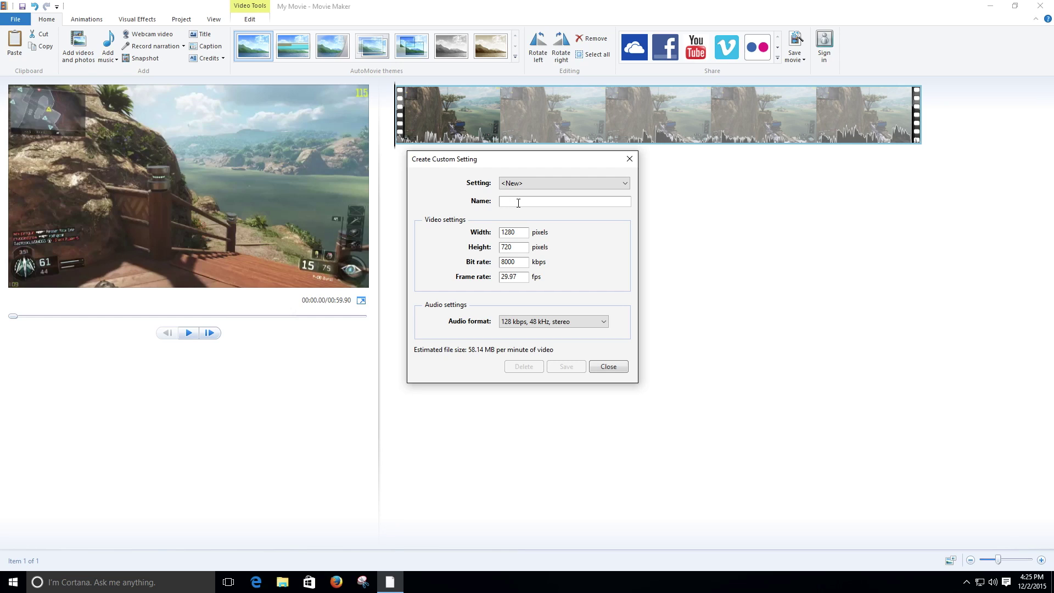
pyautogui.write('6')
pyautogui.press('BackSpace')
pyautogui.press('BackSpace')
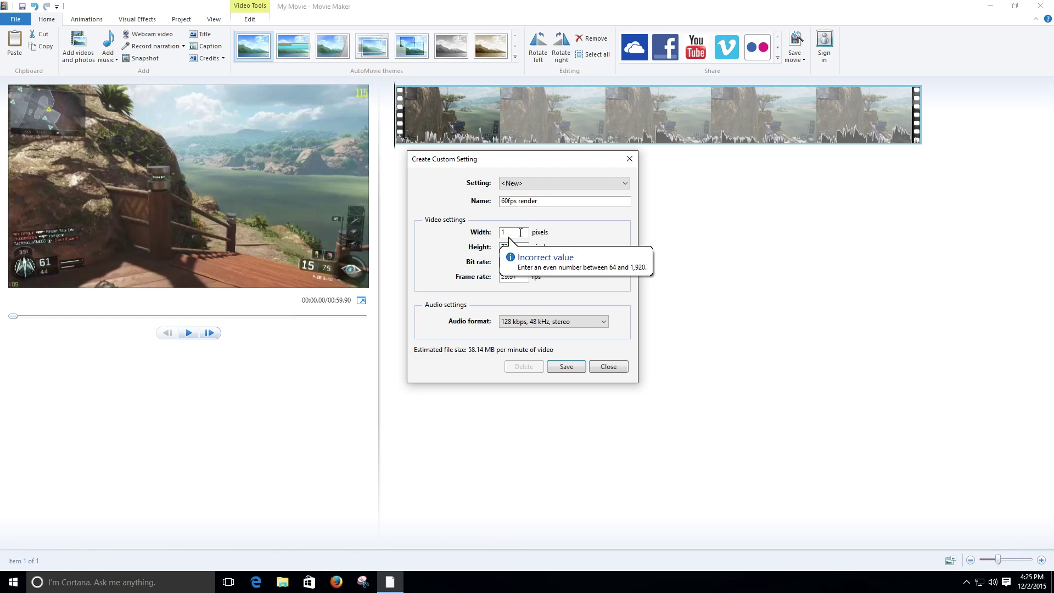
pyautogui.write('920')
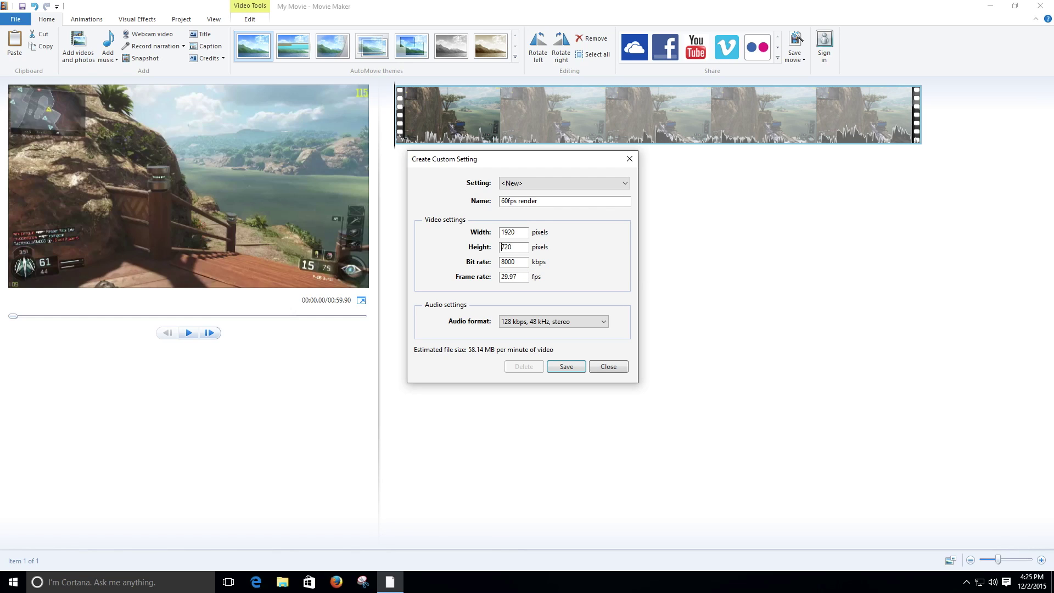
pyautogui.press('BackSpace')
pyautogui.press('BackSpace')
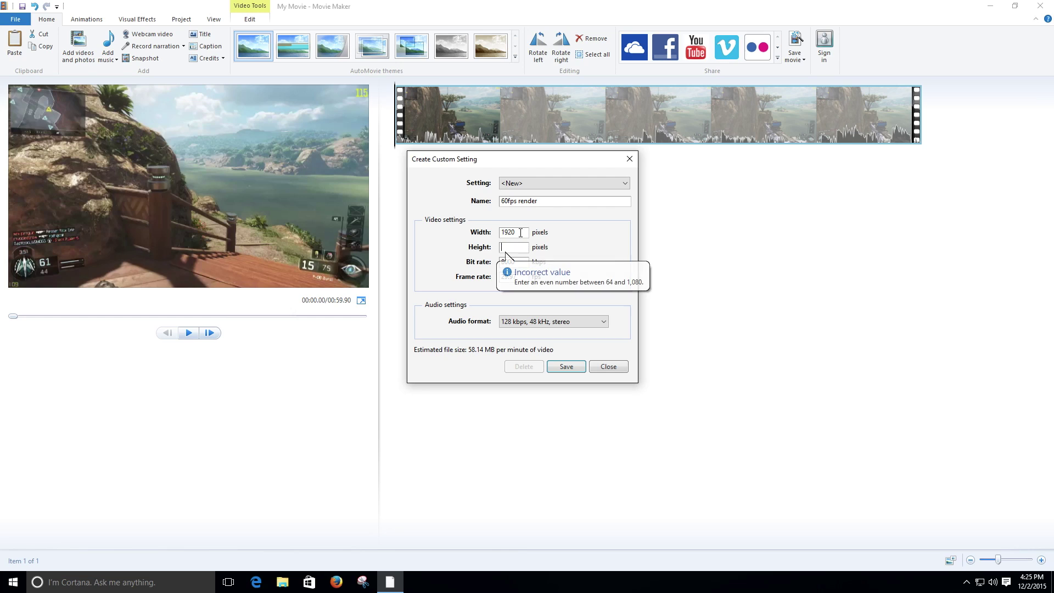
pyautogui.write('1080')
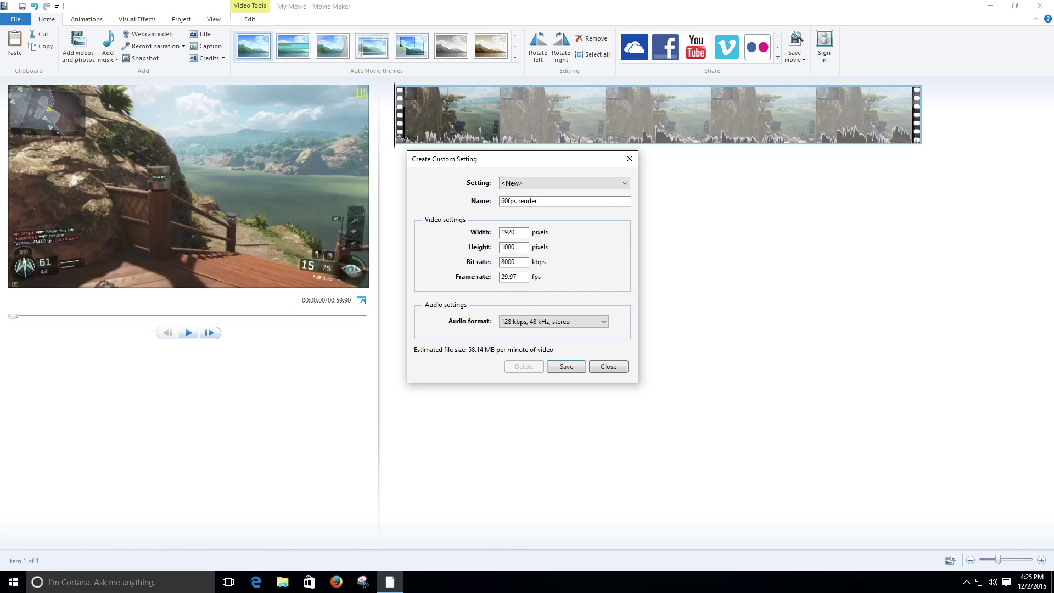
# Set the custom setting's bit rate to 60000 kbps and frame rate to 60 fps
pyautogui.click(520, 263)
pyautogui.press('BackSpace')
pyautogui.press('BackSpace')
pyautogui.press('BackSpace')
pyautogui.press('BackSpace')
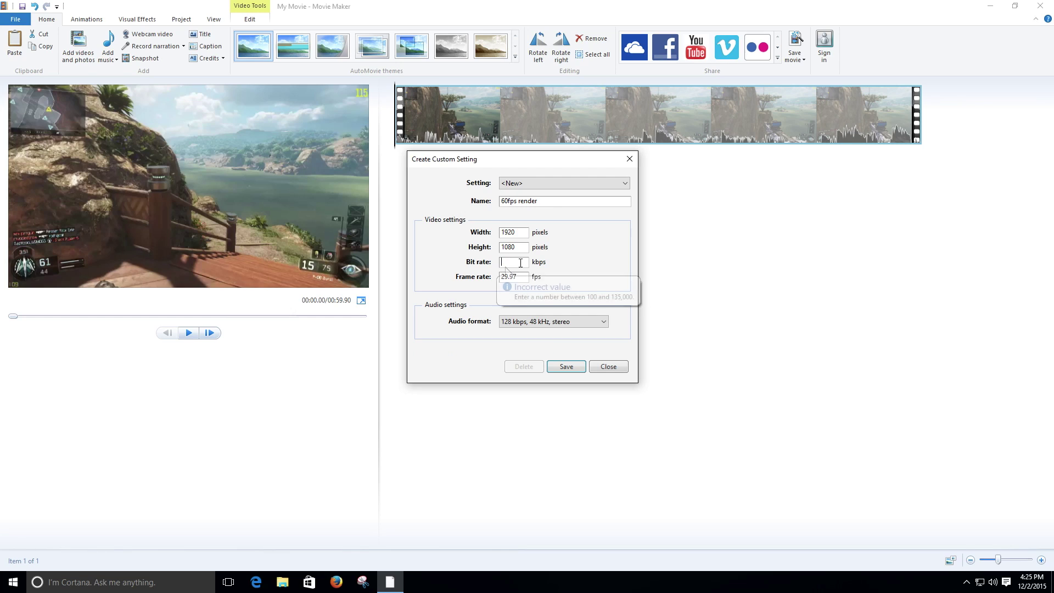
pyautogui.write('60000')
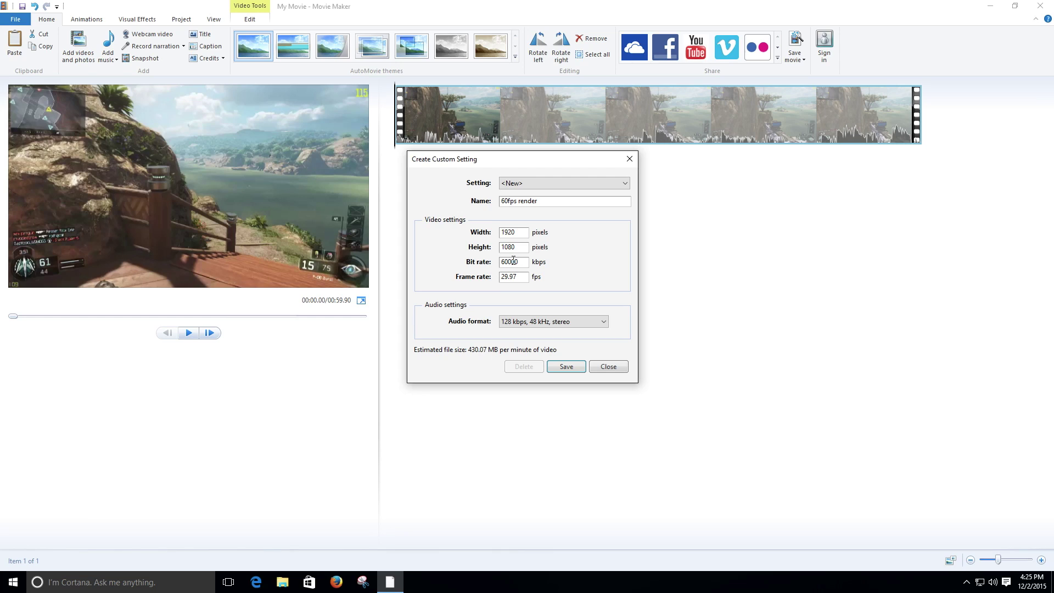
pyautogui.click(520, 278)
pyautogui.press('BackSpace')
pyautogui.write('60000')
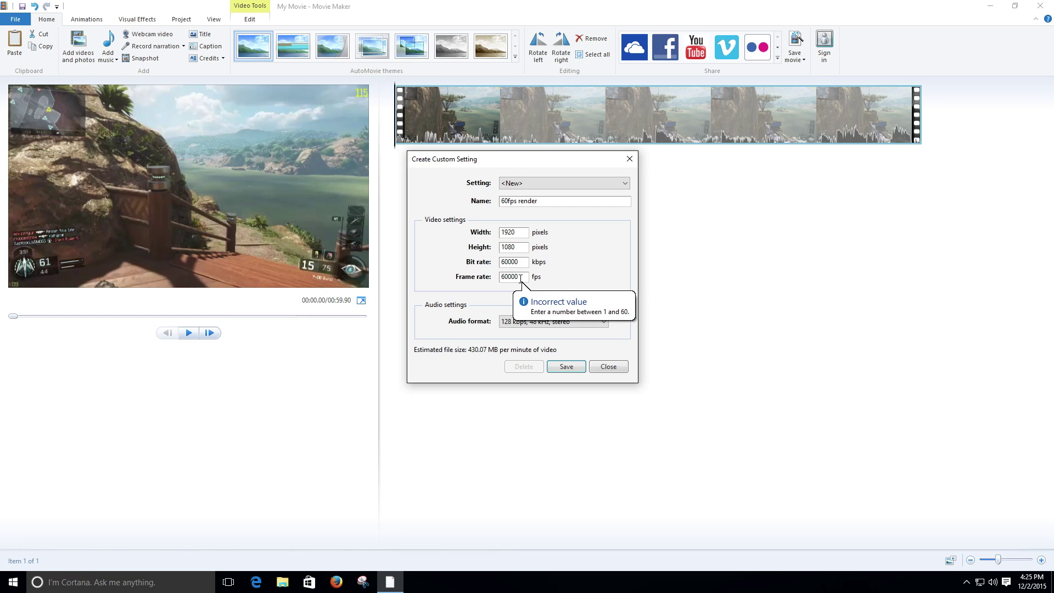
pyautogui.press('BackSpace')
pyautogui.press('BackSpace')
pyautogui.press('BackSpace')
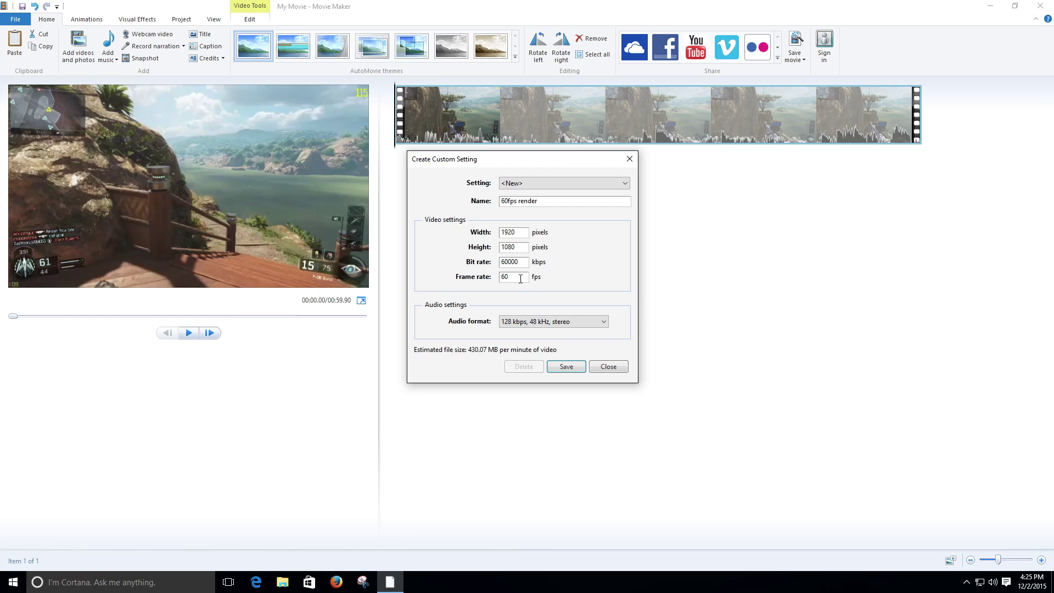
# Check the 17.56.01.24 recording's details on drive E: (42035 kbps, 59 fps)
pyautogui.click(281, 583)
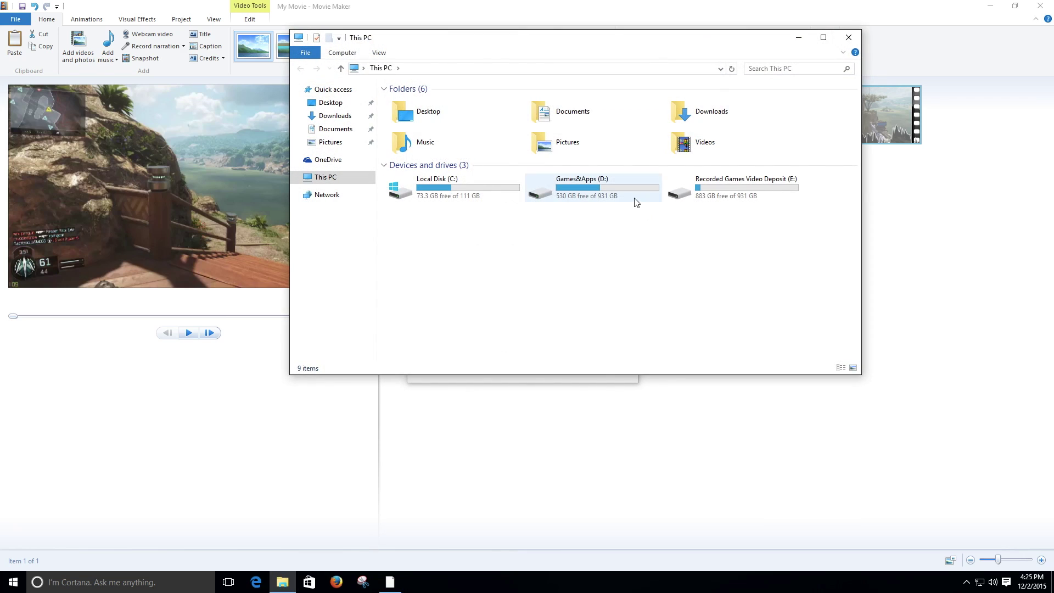
pyautogui.doubleClick(736, 195)
pyautogui.doubleClick(665, 114)
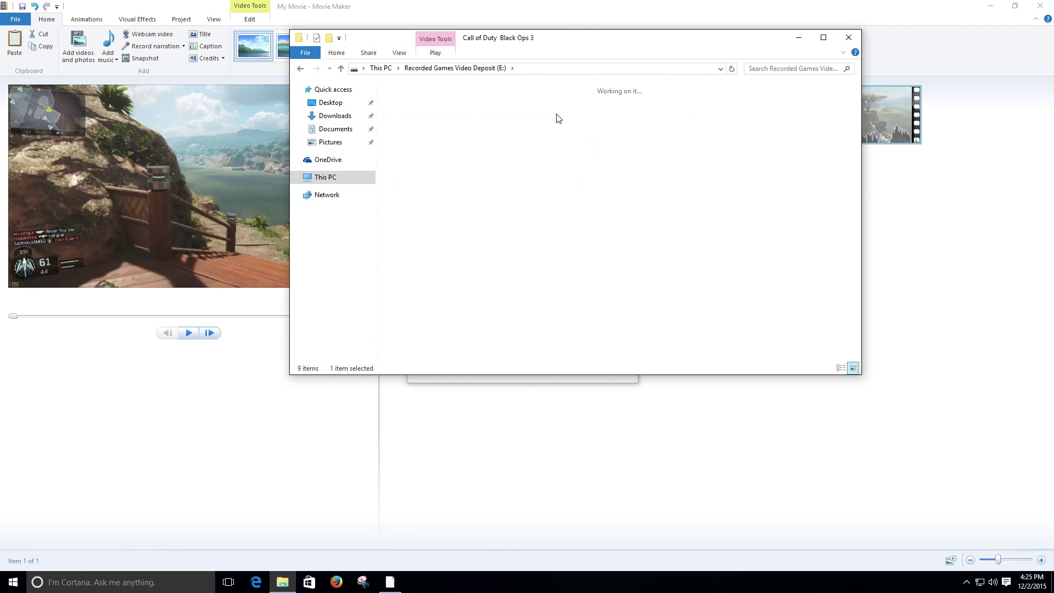
pyautogui.click(774, 111)
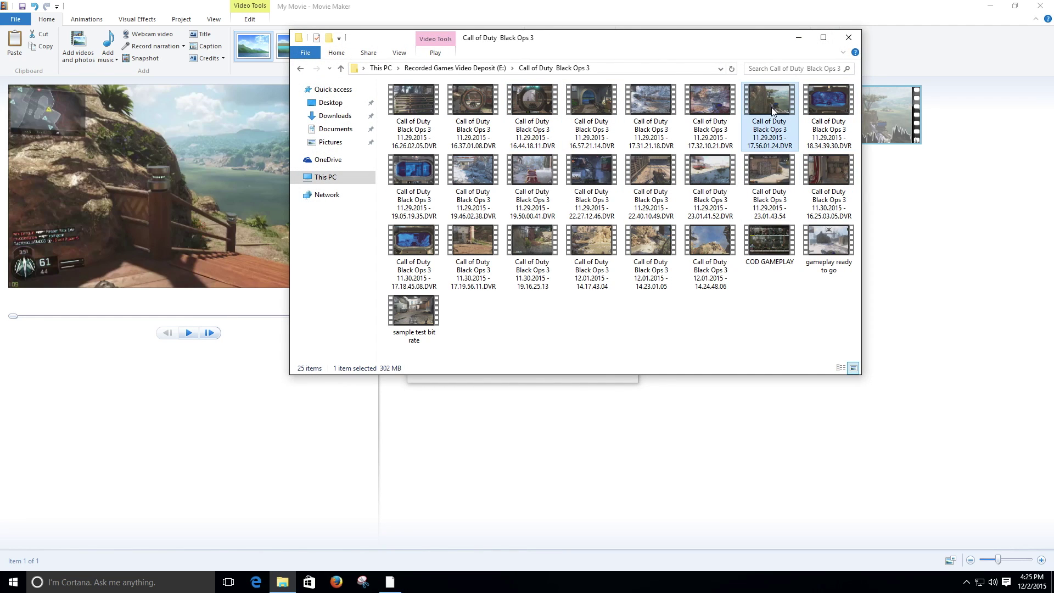
pyautogui.rightClick(772, 110)
pyautogui.click(805, 265)
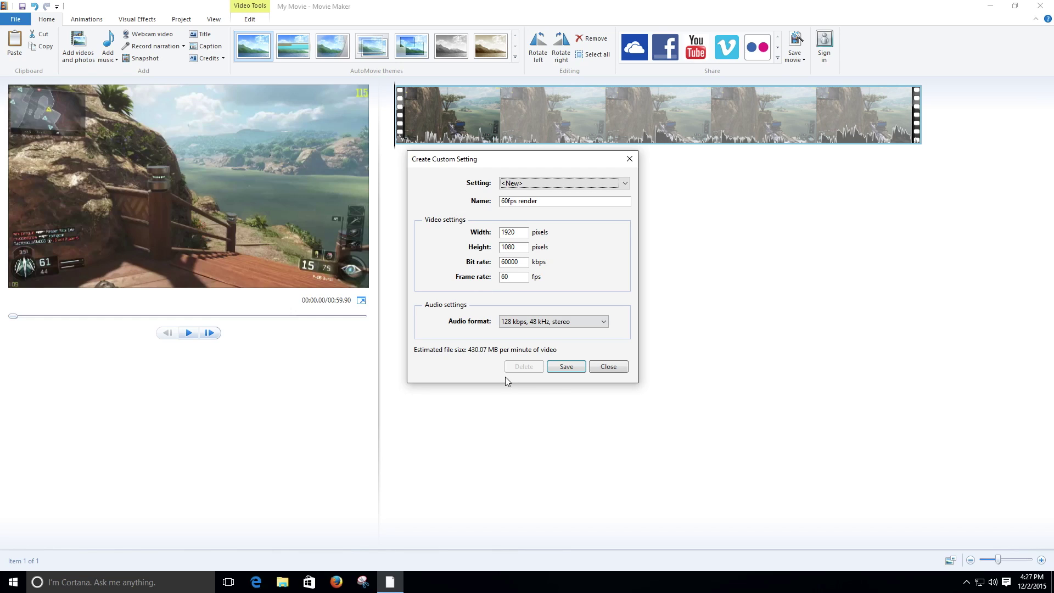
# Save the 60fps render custom setting
pyautogui.click(566, 366)
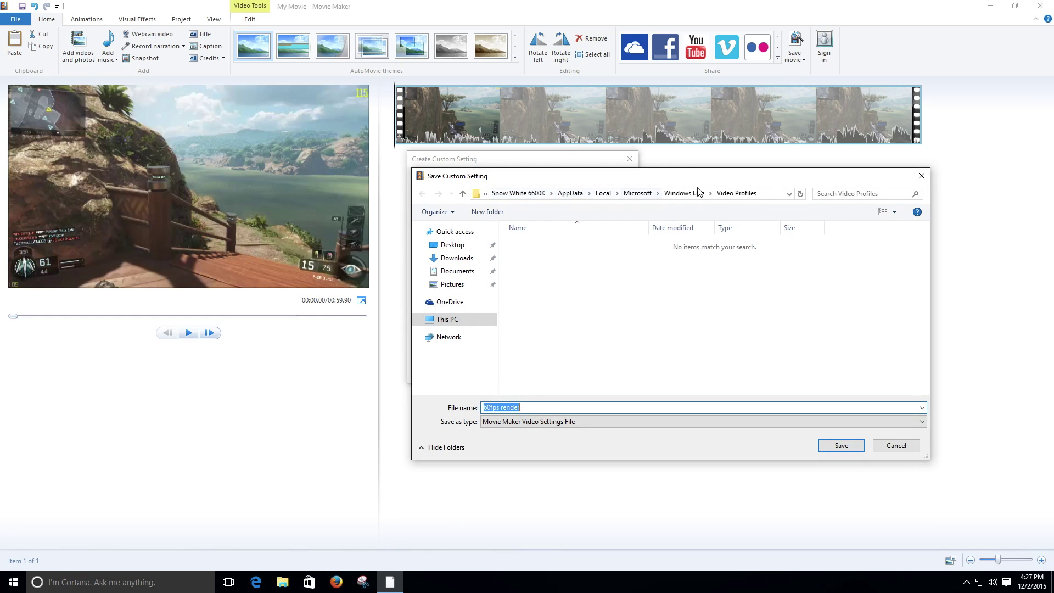
pyautogui.click(835, 449)
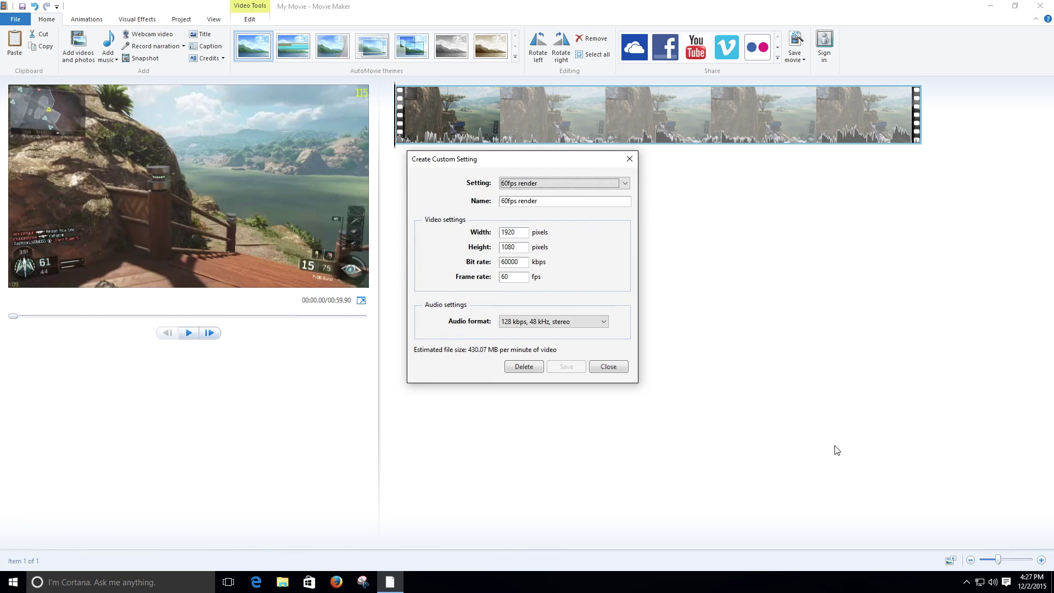
pyautogui.click(615, 369)
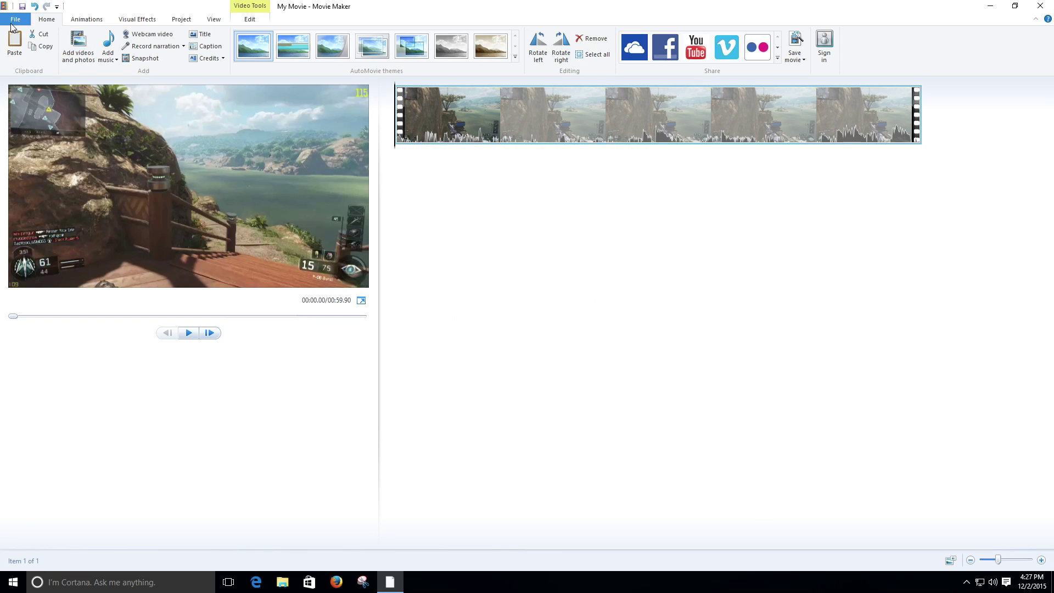
# Find 60fps render among the Save movie presets under Custom settings
pyautogui.click(15, 20)
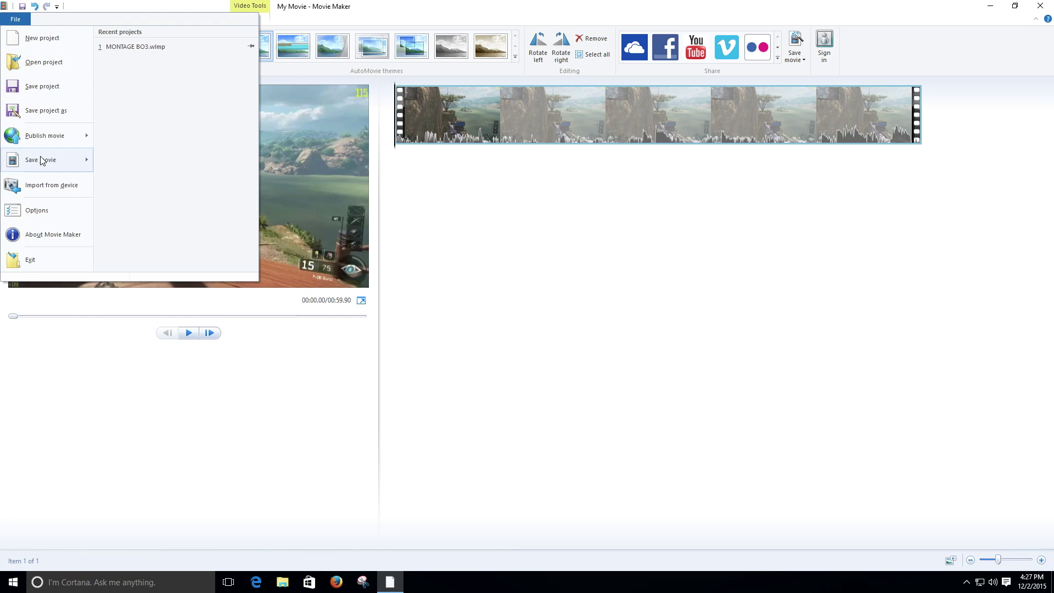
pyautogui.moveTo(57, 161)
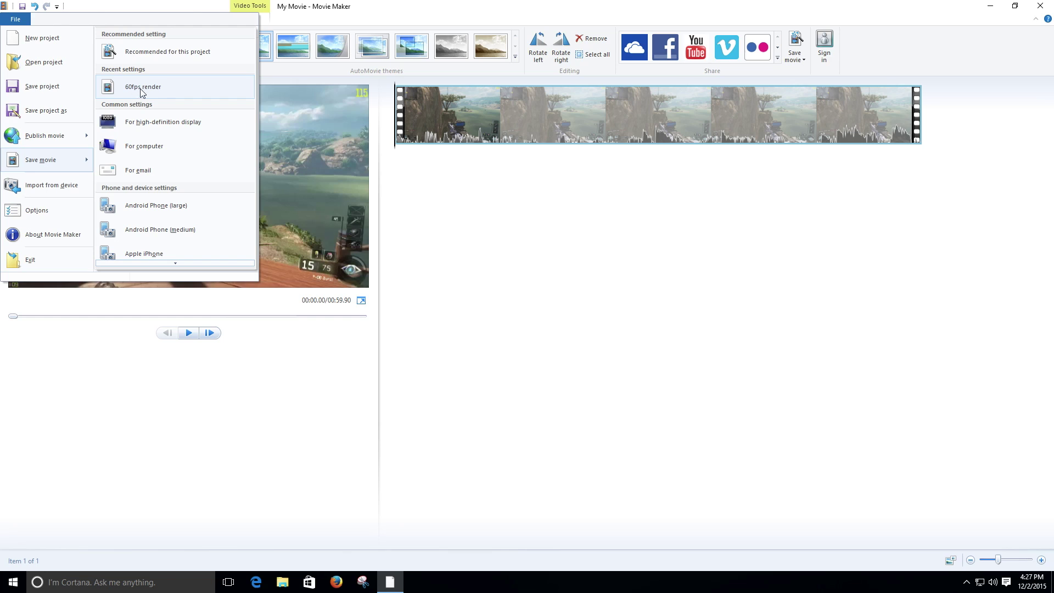
pyautogui.scroll(-5, 158, 202)
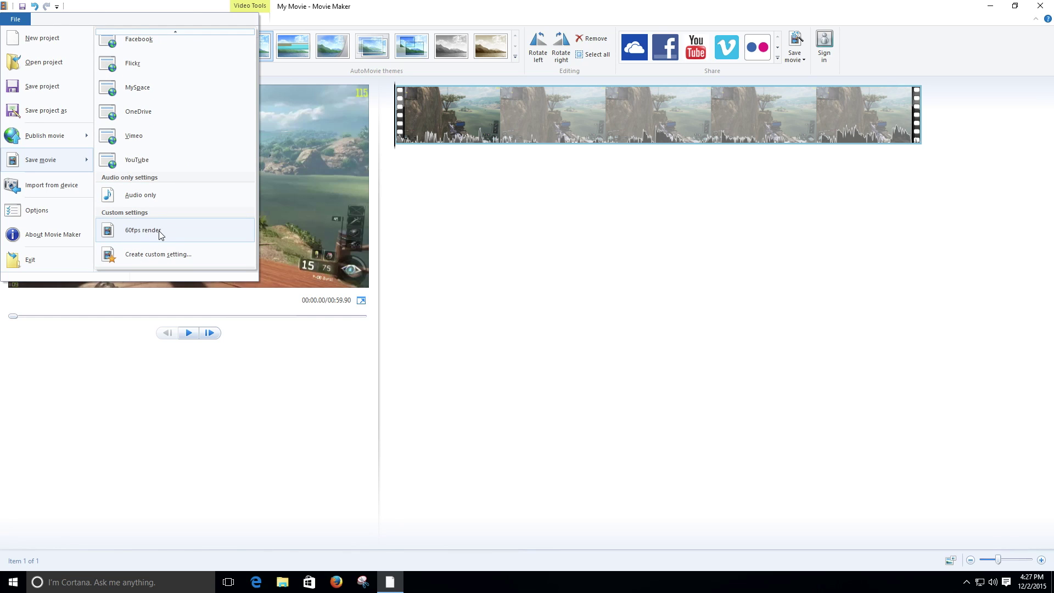
pyautogui.scroll(5, 182, 226)
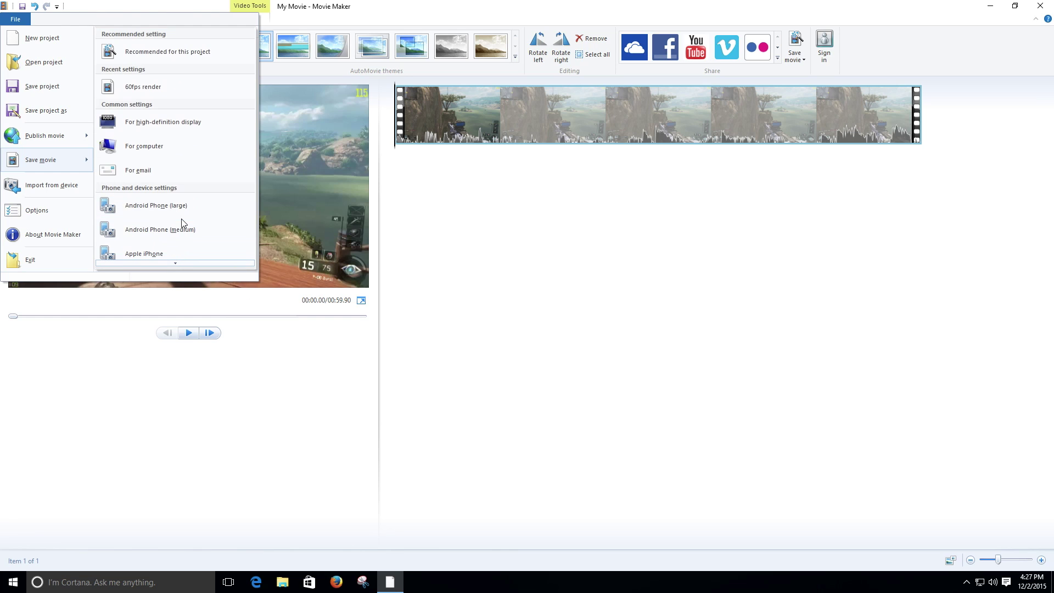
# Render the movie with 60fps render as an MP4 named 60fps Tutorial in Videos Edited
pyautogui.click(145, 89)
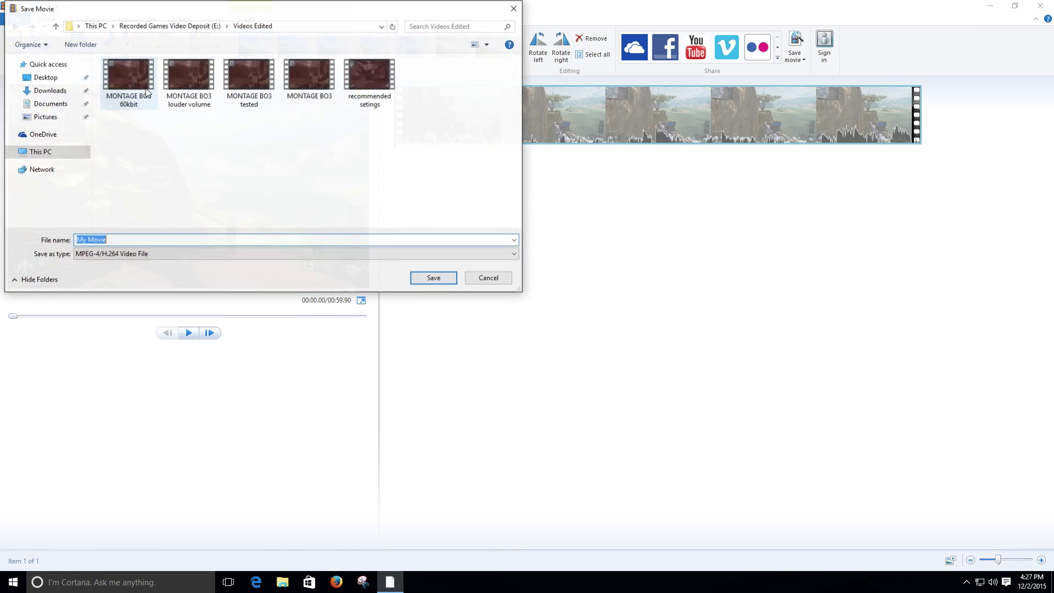
pyautogui.click(113, 240)
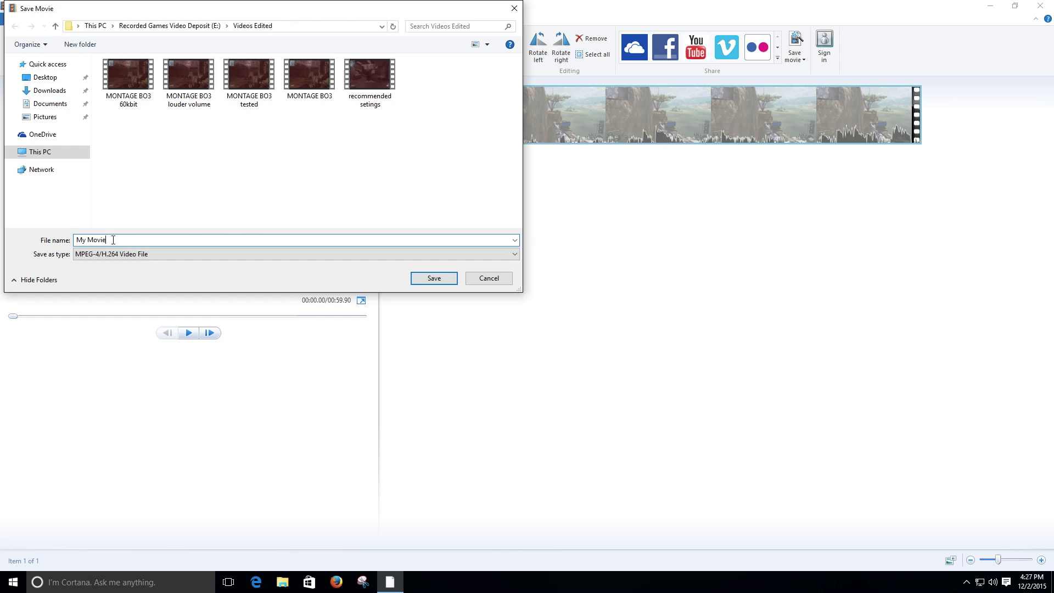
pyautogui.press('BackSpace')
pyautogui.press('BackSpace')
pyautogui.press('BackSpace')
pyautogui.press('BackSpace')
pyautogui.click(434, 278)
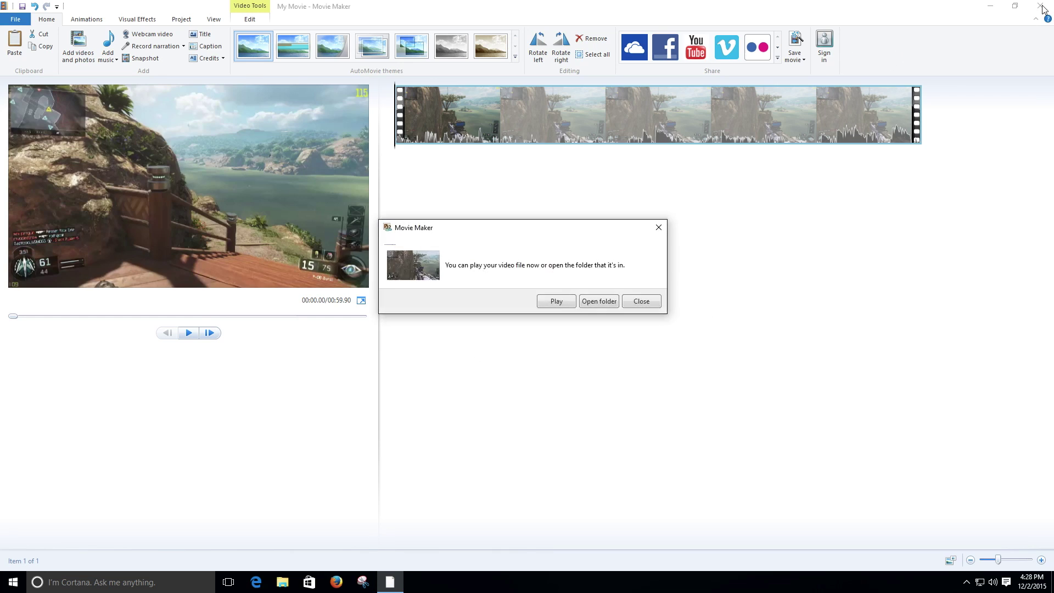
# Open the rendered video's folder and close Movie Maker without saving the project
pyautogui.click(598, 302)
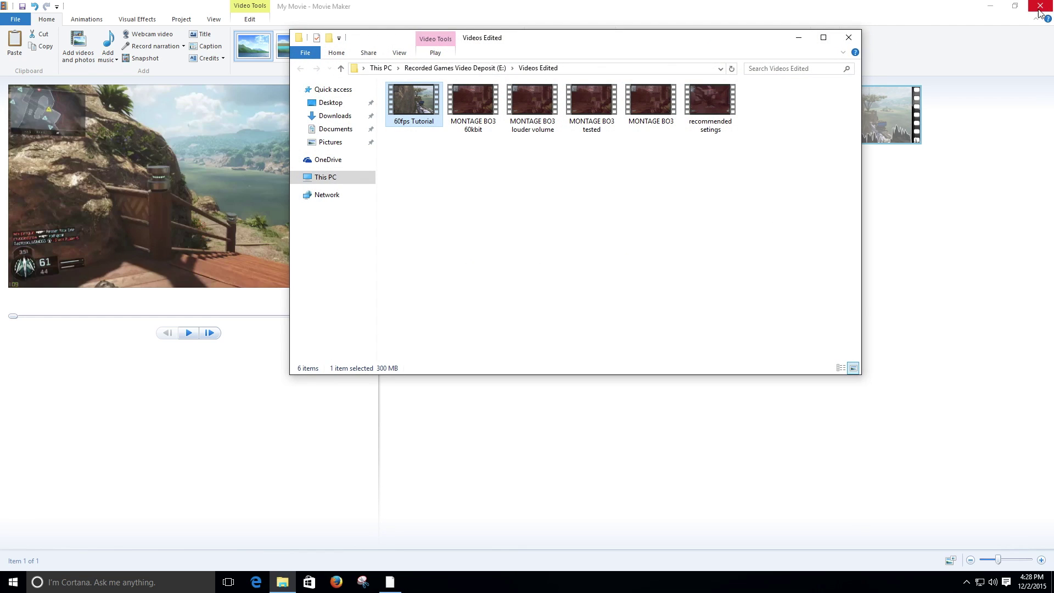
pyautogui.click(1039, 12)
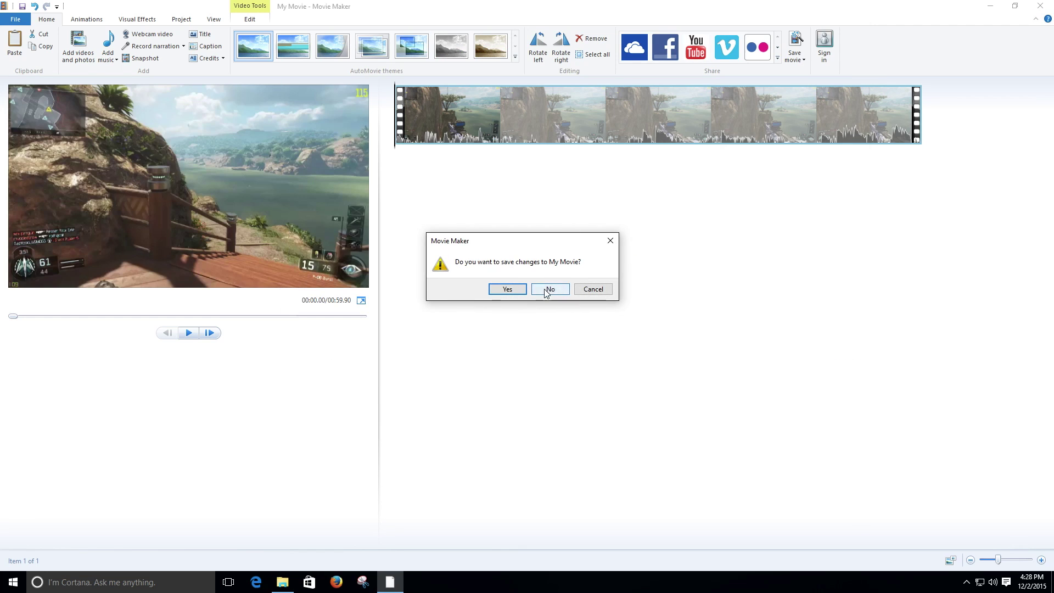
pyautogui.click(553, 293)
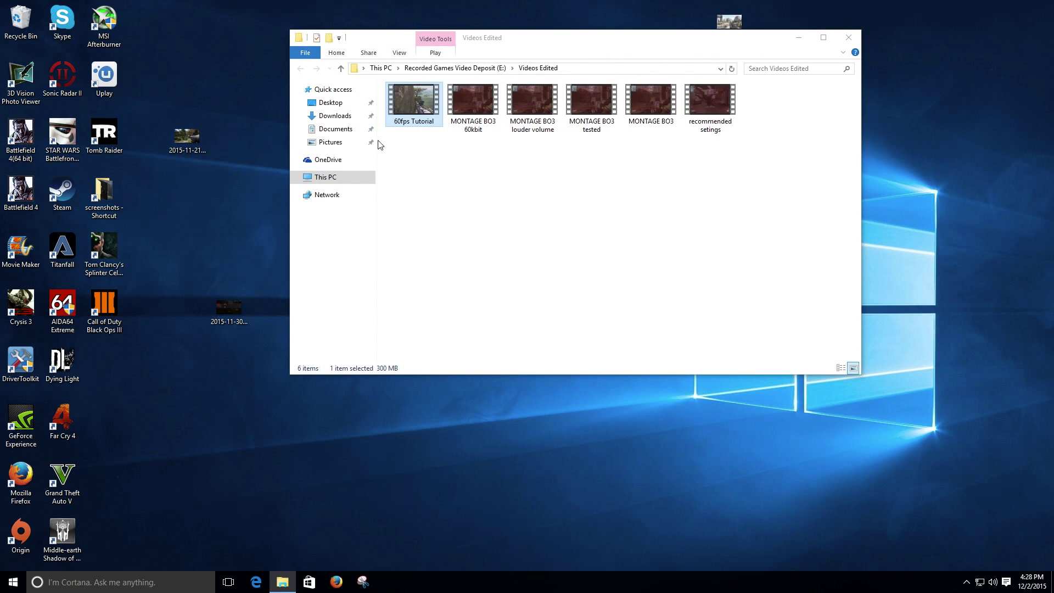
# Show 60fps Tutorial's details: 1920×1080, 60 frames/second, about 41800 kbps
pyautogui.rightClick(415, 119)
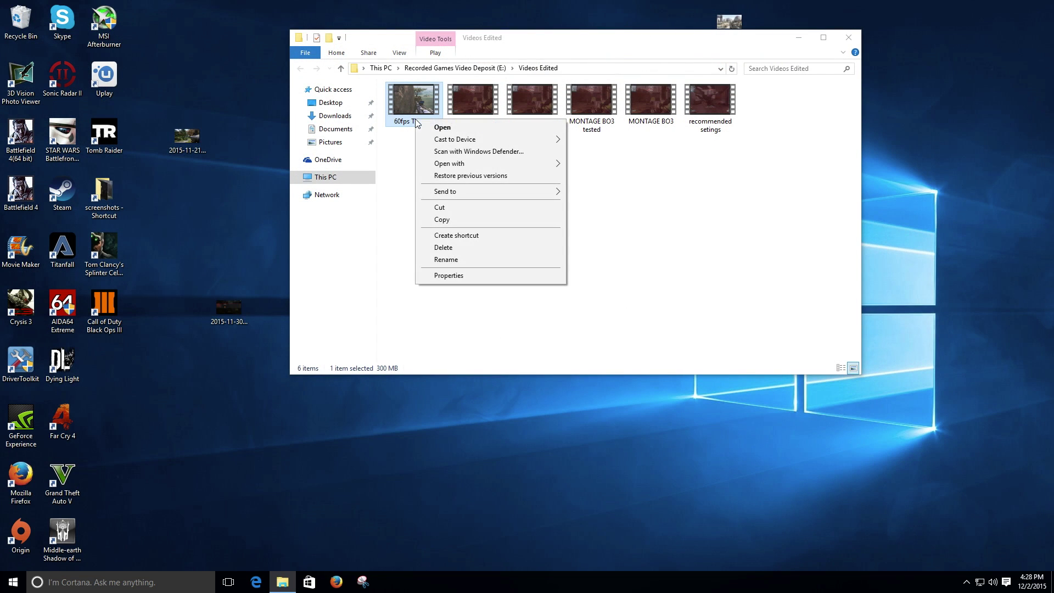
pyautogui.click(466, 278)
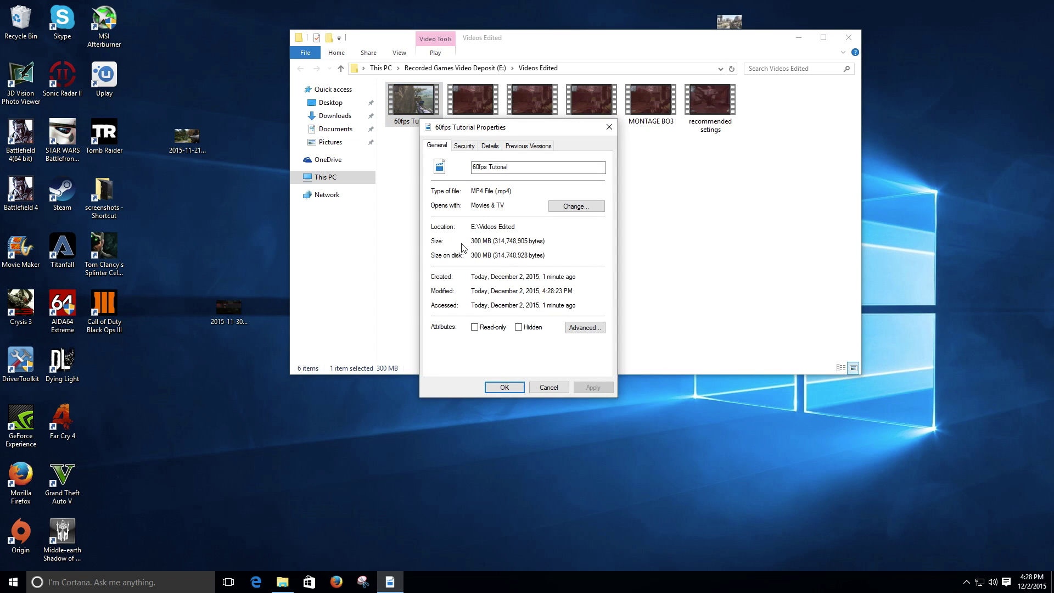
pyautogui.click(494, 149)
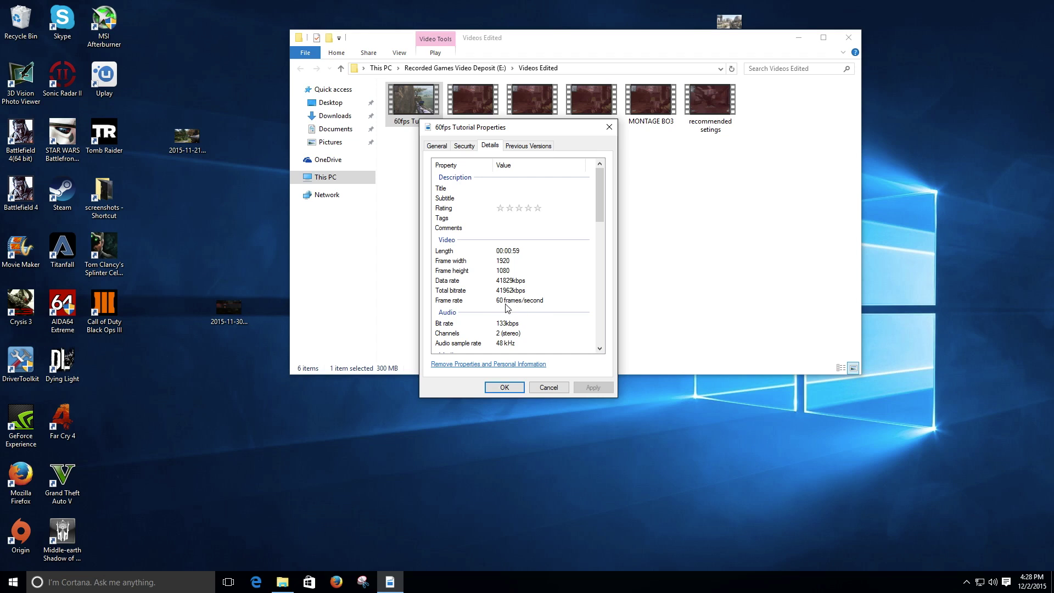
pyautogui.moveTo(545, 129); pyautogui.dragTo(539, 121)
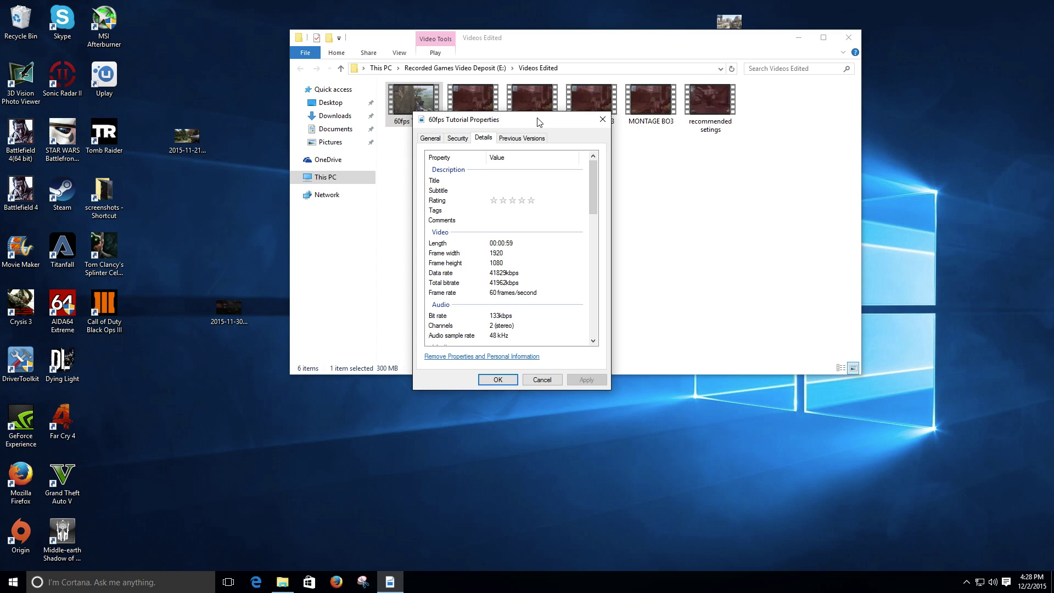
pyautogui.moveTo(538, 121); pyautogui.dragTo(716, 142)
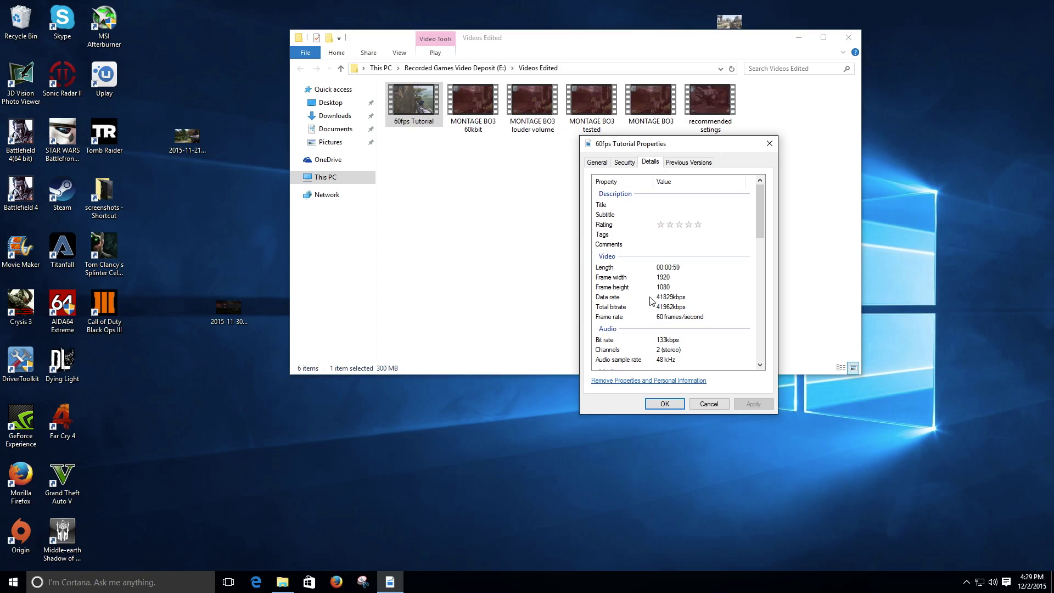
# Play 60fps Tutorial in Movies & TV, pausing and resuming a few times, then close the player
pyautogui.doubleClick(415, 113)
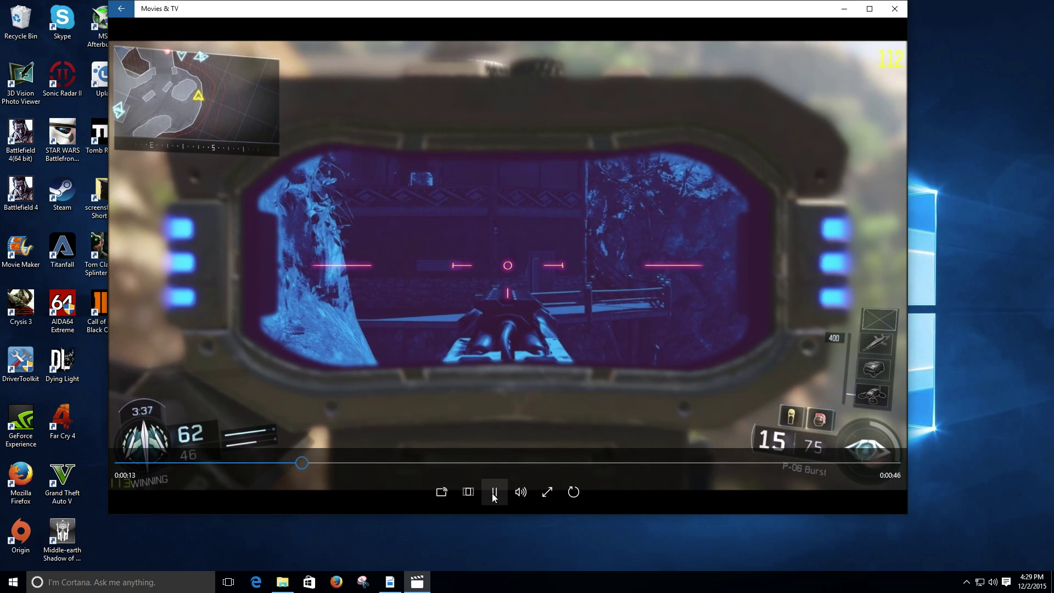
pyautogui.click(495, 493)
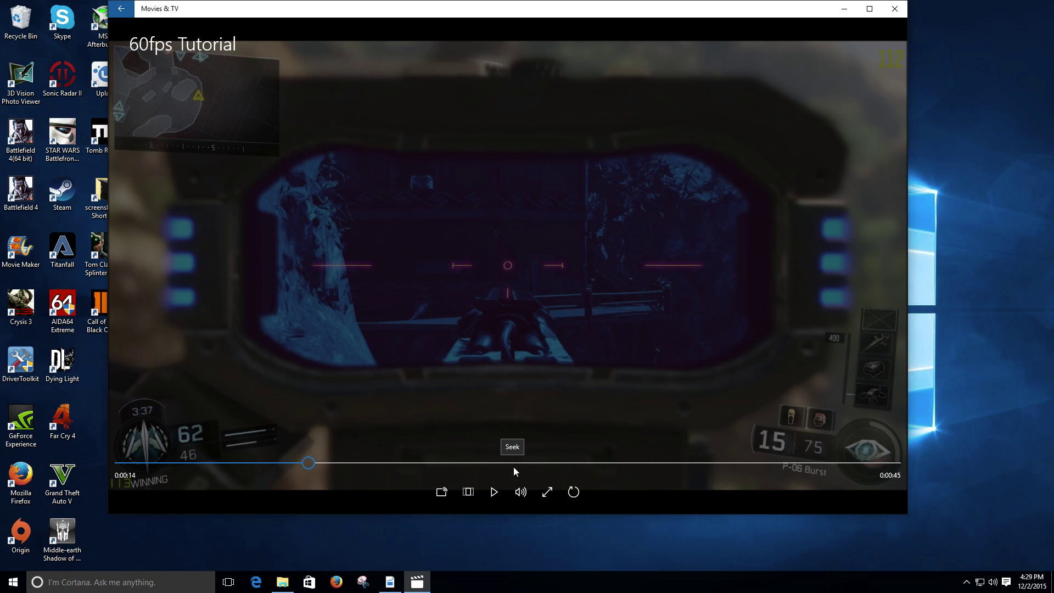
pyautogui.click(491, 500)
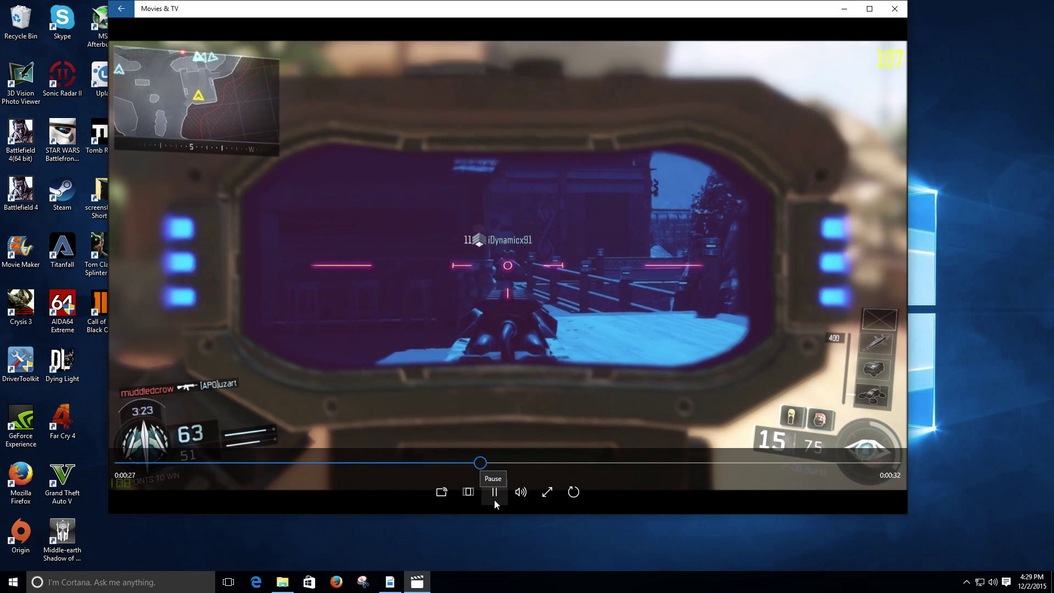
pyautogui.click(493, 499)
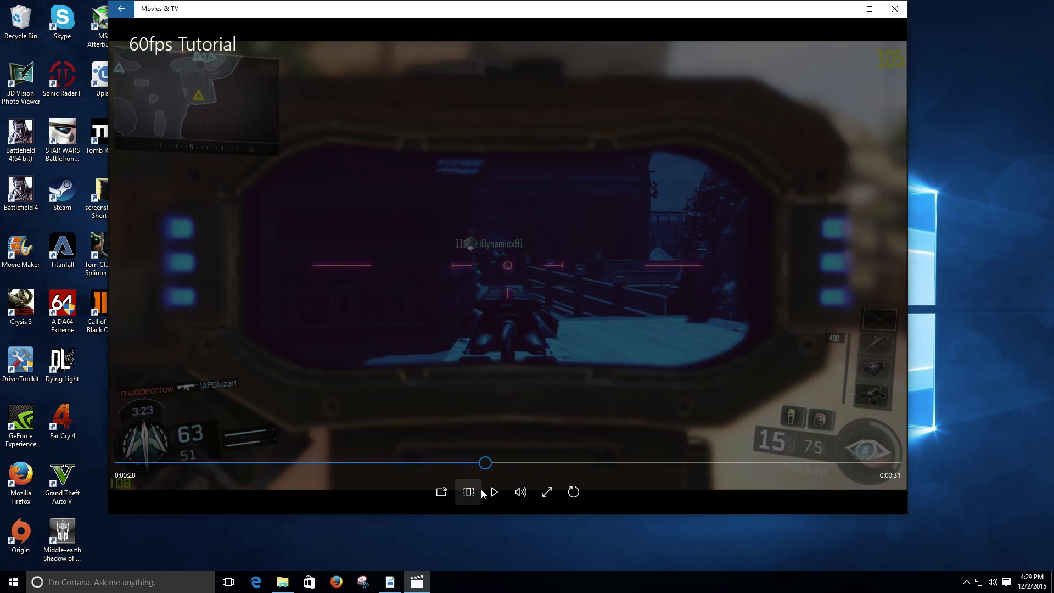
pyautogui.press('space')
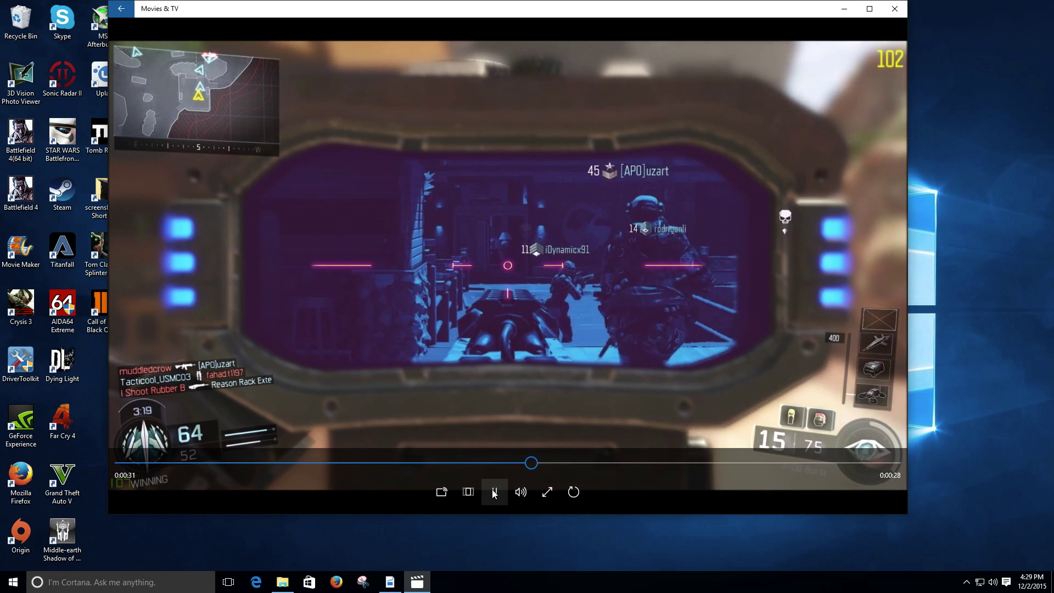
pyautogui.click(494, 491)
pyautogui.click(894, 8)
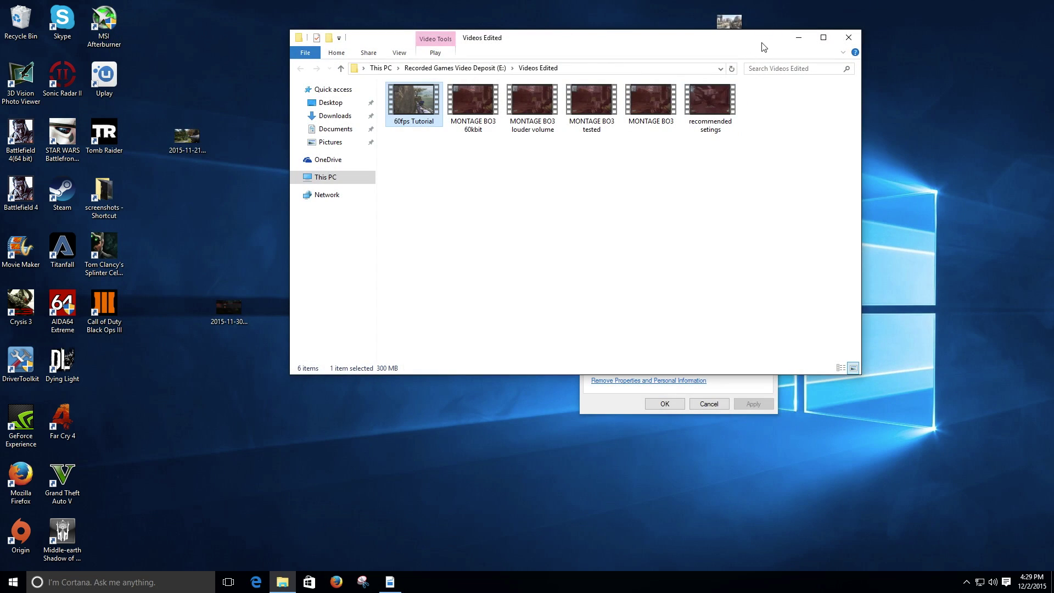